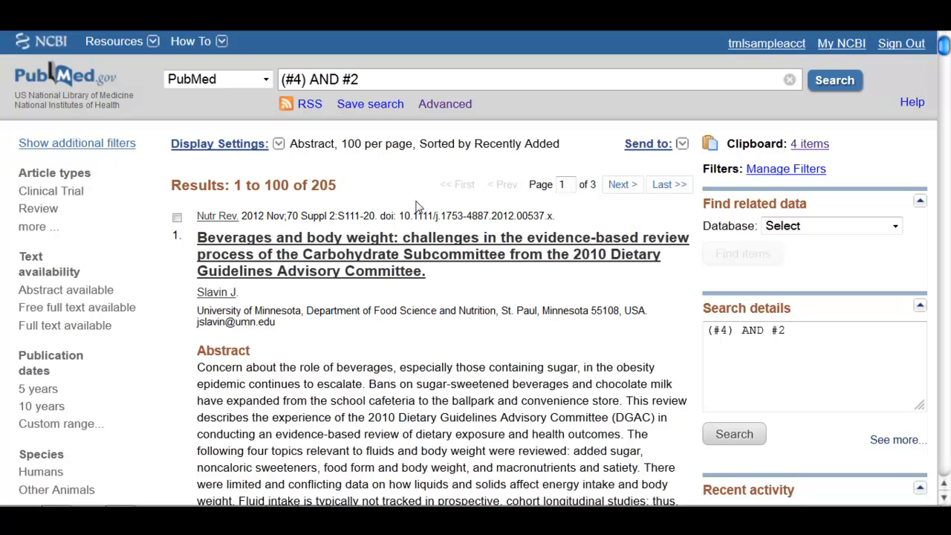
Step: Open the advanced search history and choose to save search #5, (#4) AND #2, in My NCBI
{"action": "left_click", "coordinate": [446, 109]}
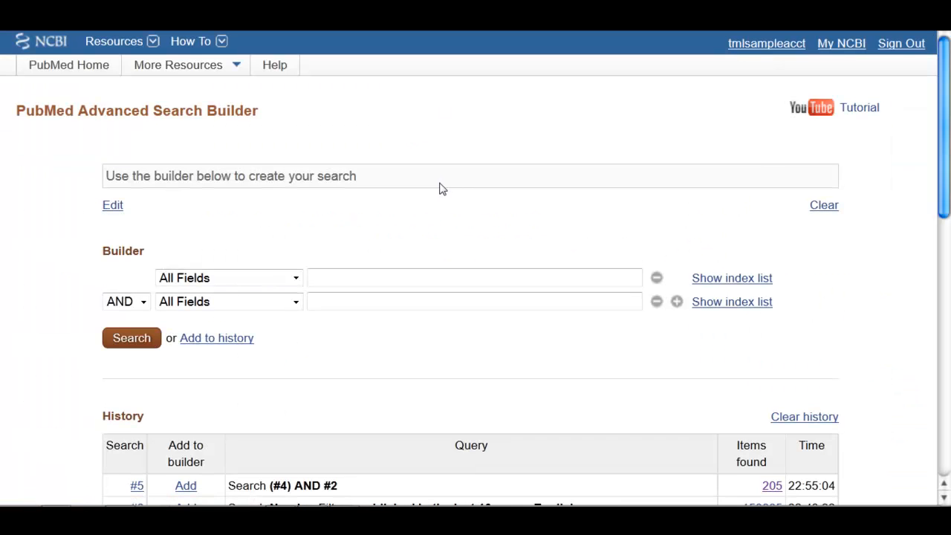
{"action": "scroll", "coordinate": [439, 189], "scroll_direction": "down", "scroll_amount": 3}
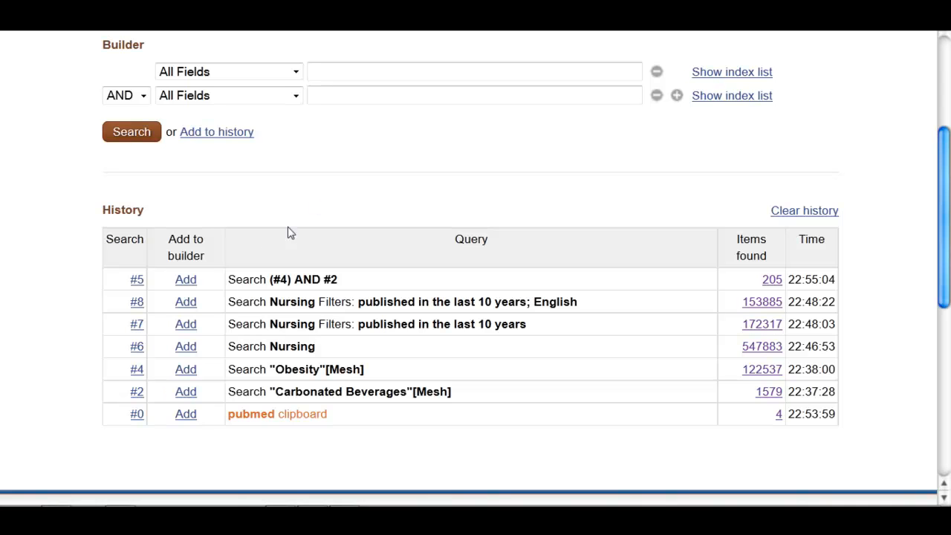
{"action": "left_click", "coordinate": [138, 280]}
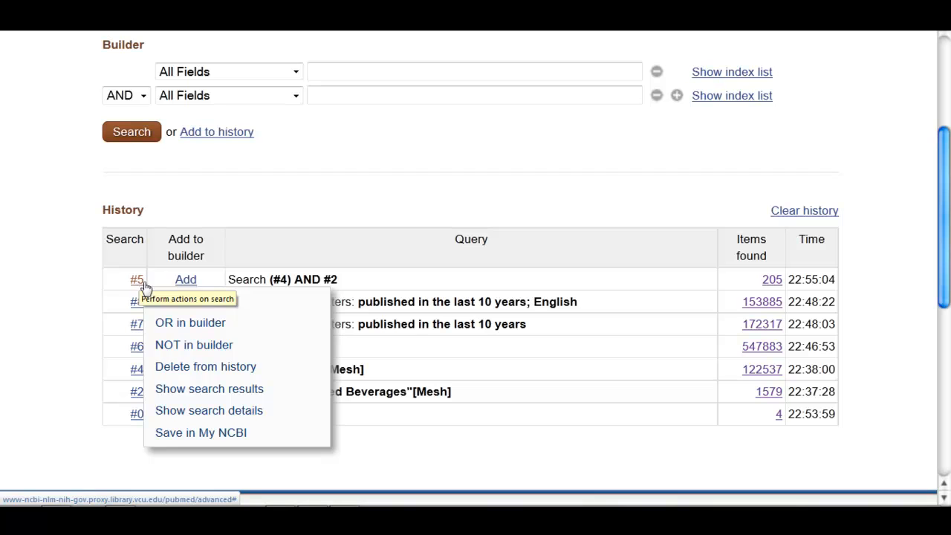
{"action": "left_click", "coordinate": [173, 436]}
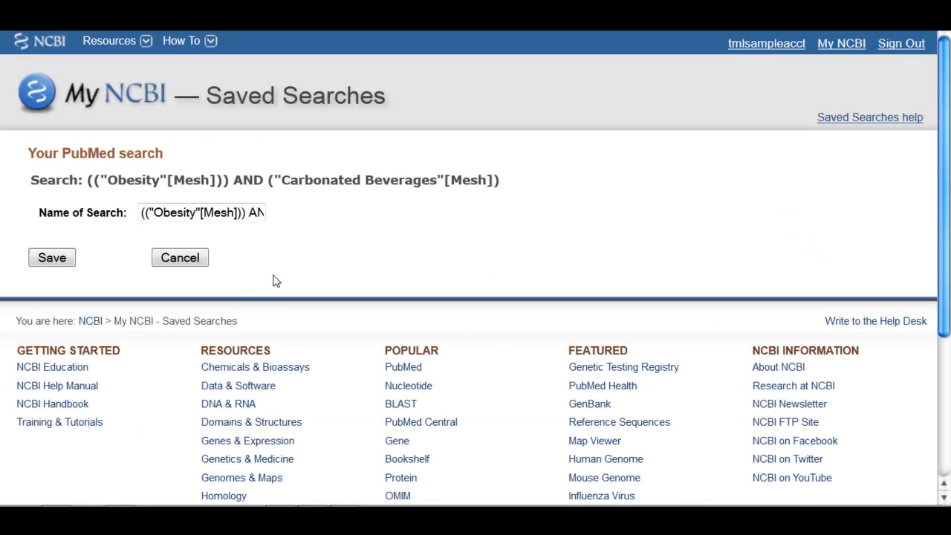
Step: Replace the default name of the search with "Sample 1" and save it
{"action": "left_click_drag", "start_coordinate": [87, 181], "coordinate": [505, 186]}
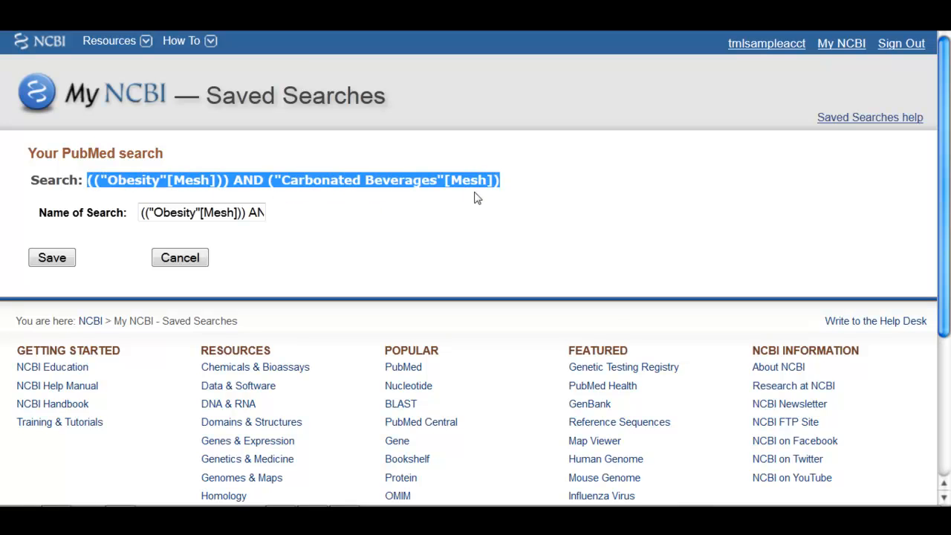
{"action": "left_click", "coordinate": [409, 253]}
{"action": "left_click", "coordinate": [167, 212]}
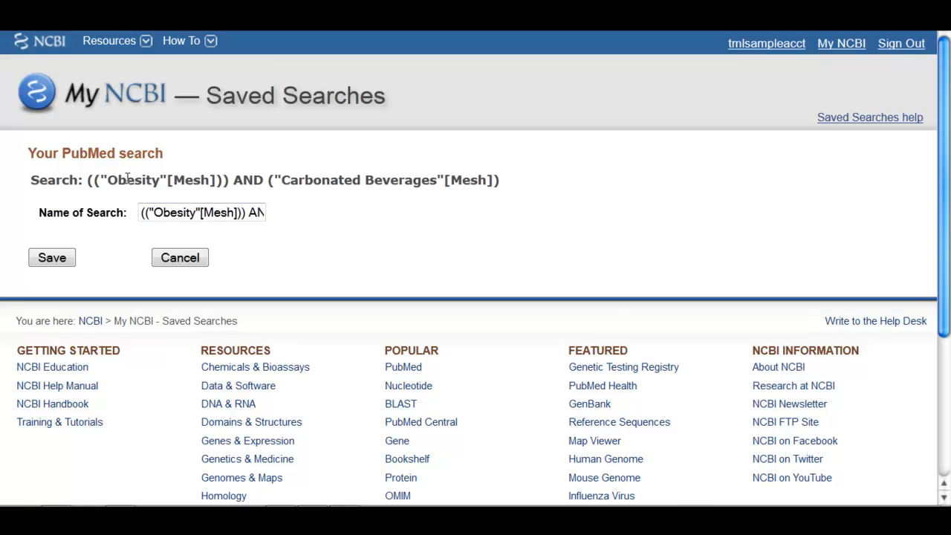
{"action": "left_click_drag", "start_coordinate": [141, 214], "coordinate": [378, 226]}
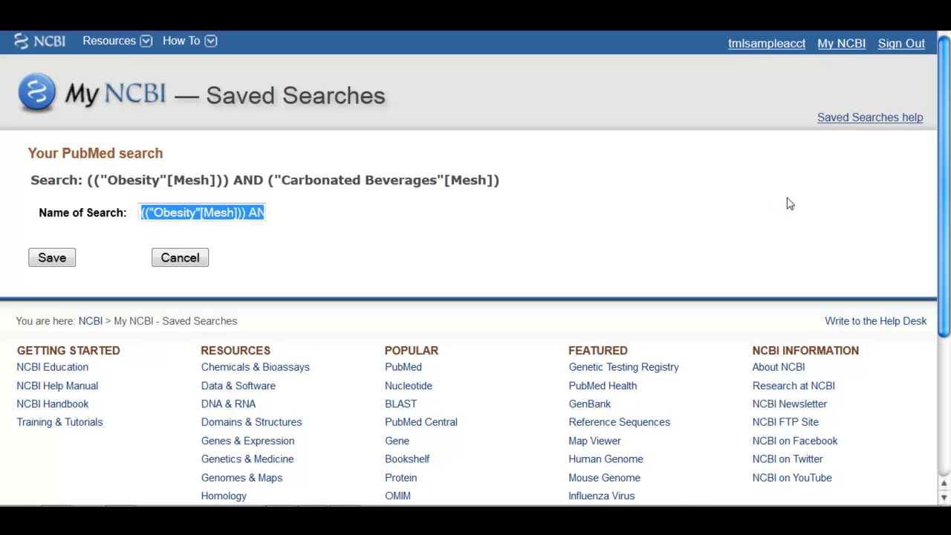
{"action": "key", "text": "BackSpace"}
{"action": "mouse_move", "coordinate": [252, 213]}
{"action": "left_mouse_down"}
{"action": "mouse_move", "coordinate": [185, 201]}
{"action": "mouse_move", "coordinate": [319, 218]}
{"action": "mouse_move", "coordinate": [254, 207]}
{"action": "left_mouse_up"}
{"action": "key", "text": "BackSpace"}
{"action": "type", "text": "Sample 1"}
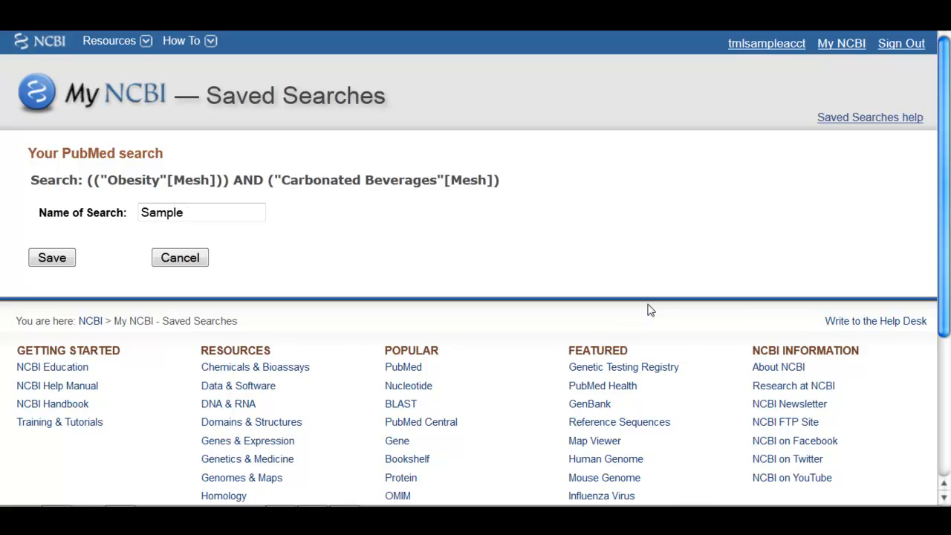
{"action": "left_click", "coordinate": [46, 258]}
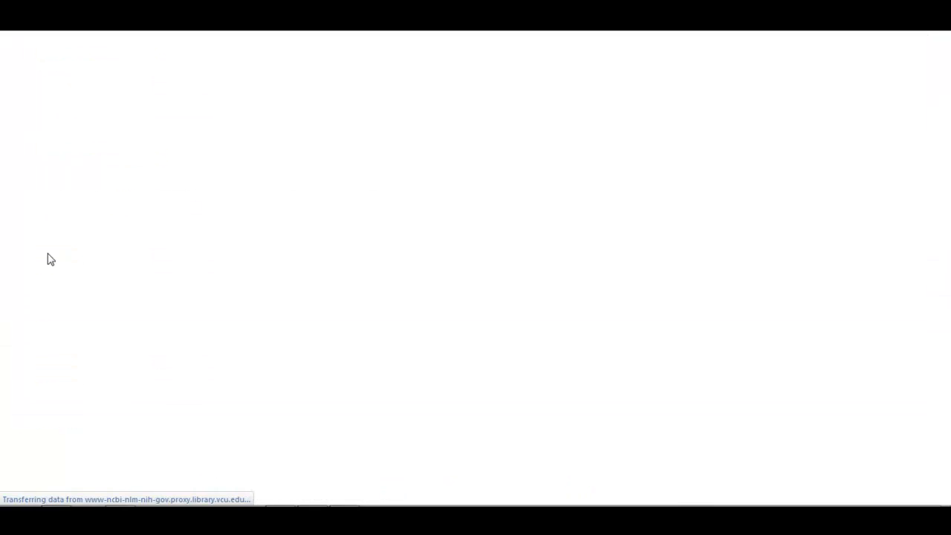
Step: Schedule e-mail updates of new search results once a month on the first Saturday
{"action": "scroll", "coordinate": [11, 259], "scroll_direction": "down", "scroll_amount": 1}
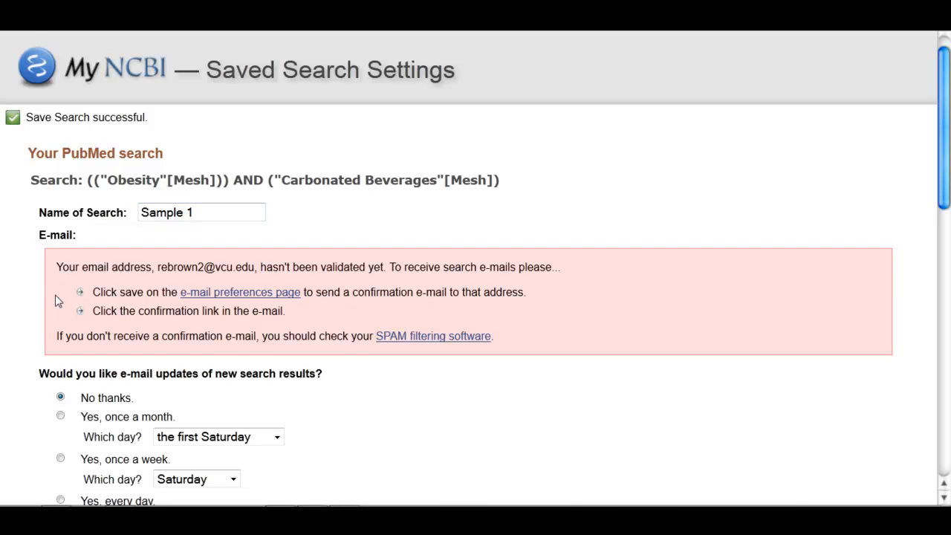
{"action": "scroll", "coordinate": [56, 301], "scroll_direction": "down", "scroll_amount": 2}
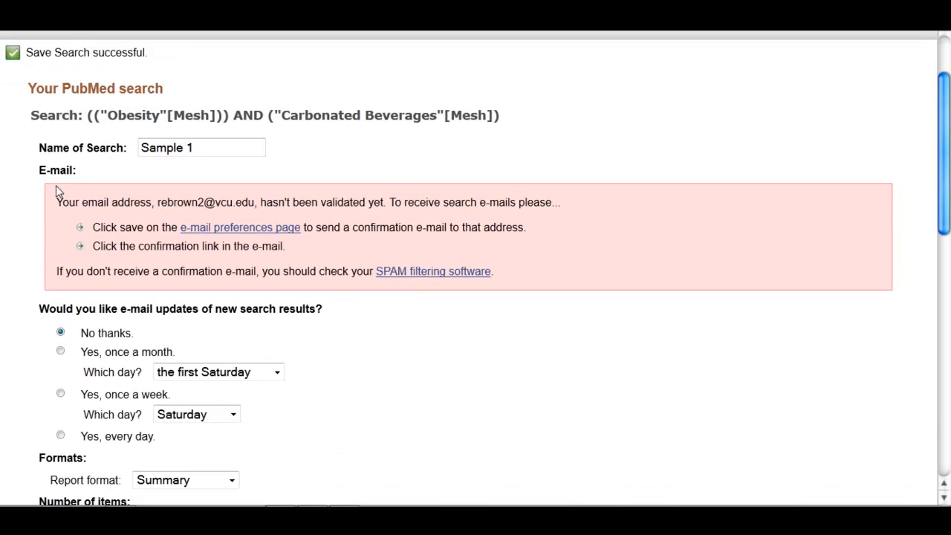
{"action": "scroll", "coordinate": [52, 208], "scroll_direction": "down", "scroll_amount": 2}
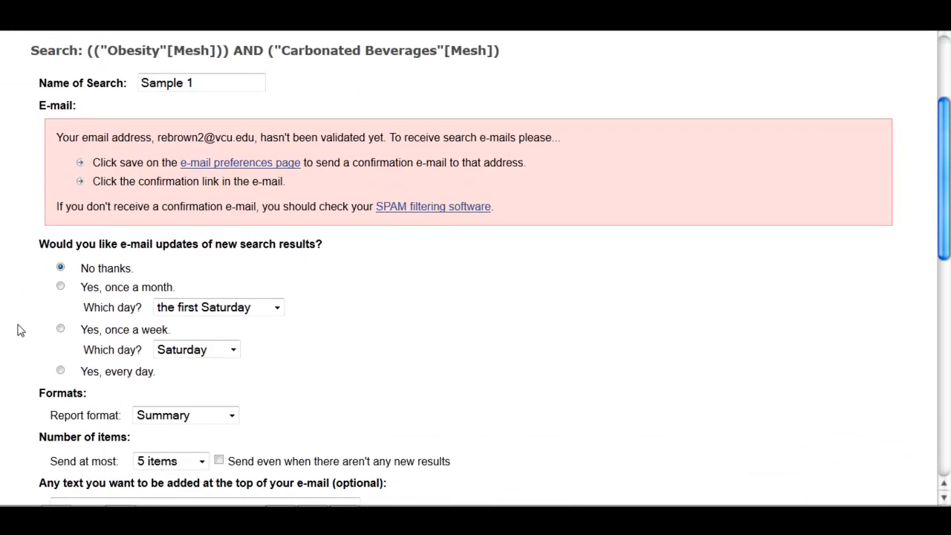
{"action": "scroll", "coordinate": [20, 330], "scroll_direction": "up", "scroll_amount": 2}
{"action": "scroll", "coordinate": [21, 330], "scroll_direction": "down", "scroll_amount": 2}
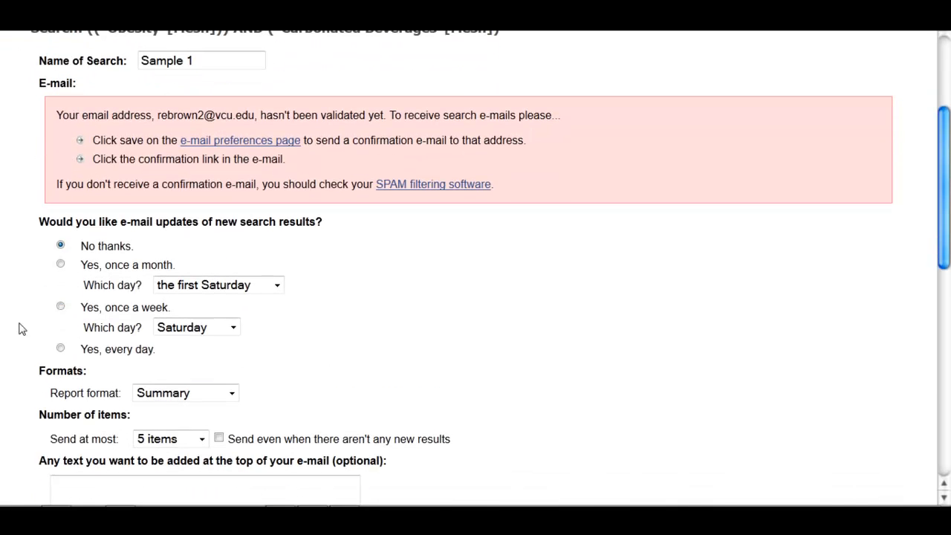
{"action": "left_click", "coordinate": [62, 267]}
{"action": "left_click", "coordinate": [277, 287]}
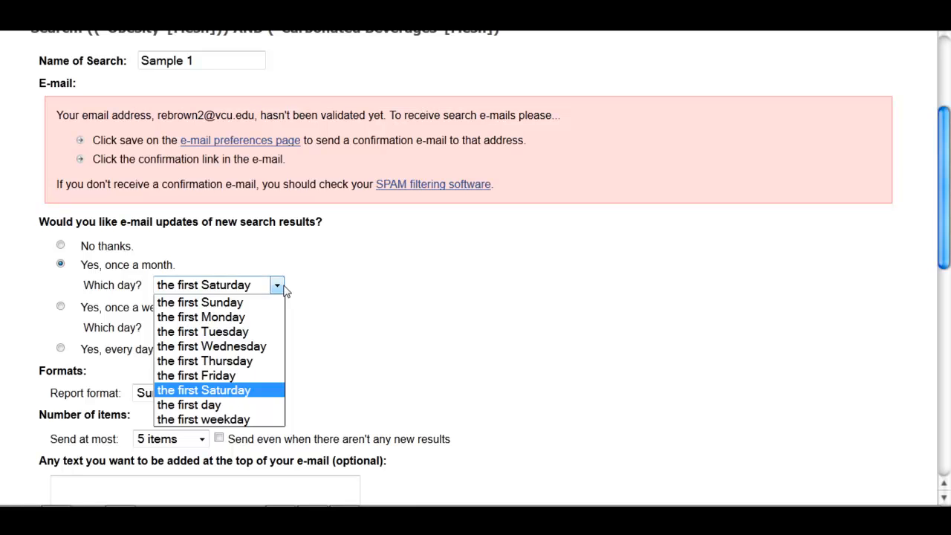
{"action": "left_click", "coordinate": [380, 308]}
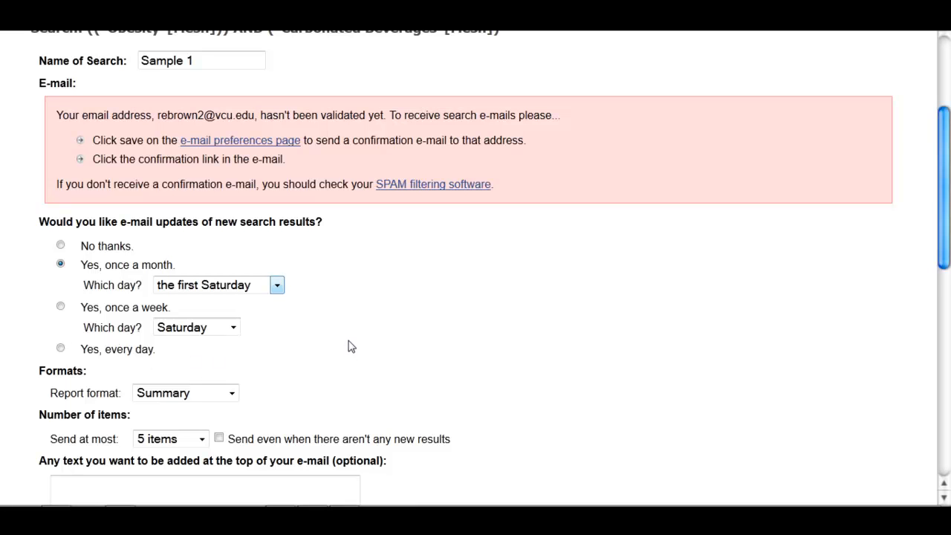
Step: Set the e-mail report format to Abstract and look through the options for the maximum number of items sent
{"action": "scroll", "coordinate": [351, 347], "scroll_direction": "down", "scroll_amount": 3}
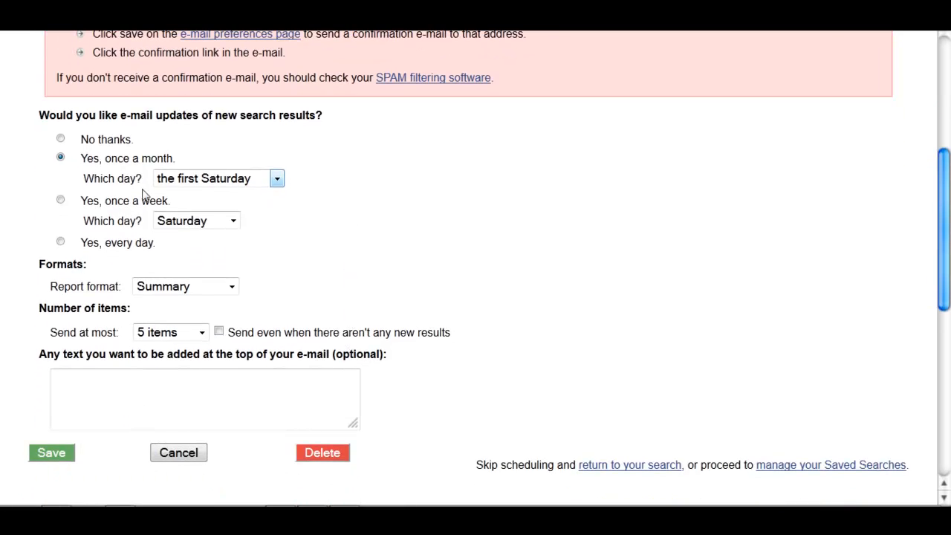
{"action": "left_click", "coordinate": [231, 290]}
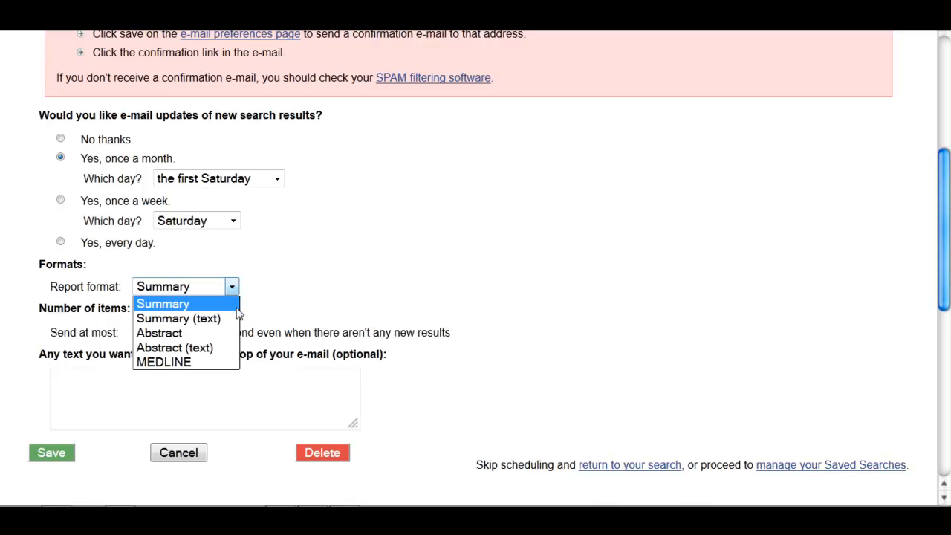
{"action": "left_click", "coordinate": [237, 335]}
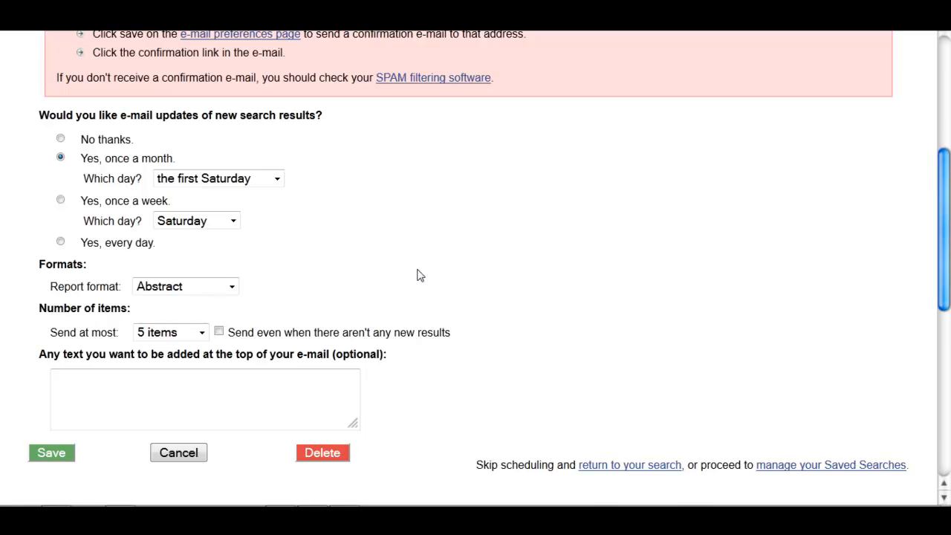
{"action": "scroll", "coordinate": [417, 276], "scroll_direction": "down", "scroll_amount": 1}
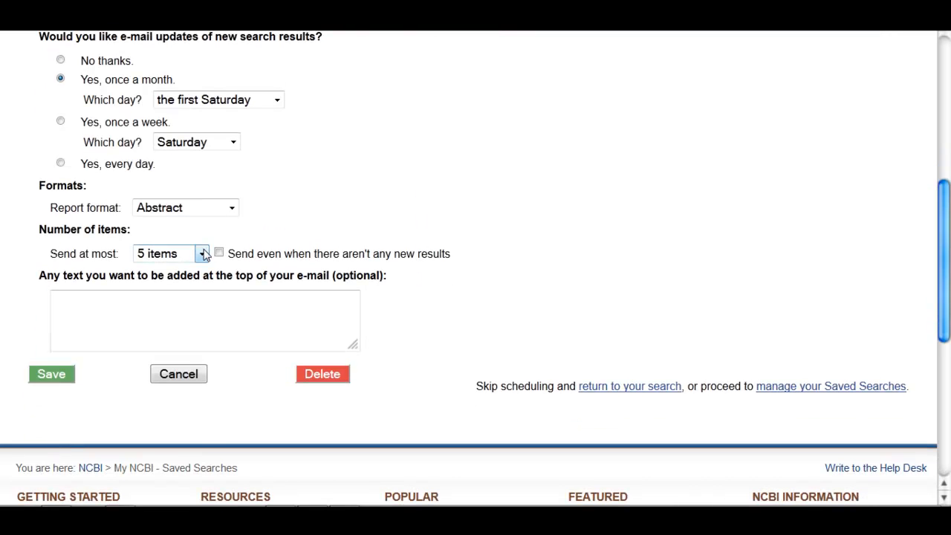
{"action": "left_click", "coordinate": [203, 254]}
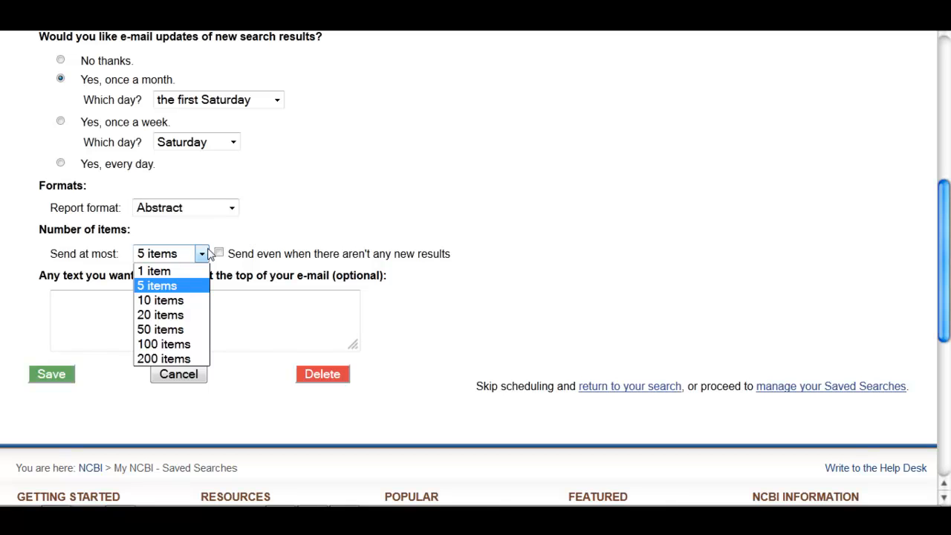
{"action": "left_click", "coordinate": [513, 181]}
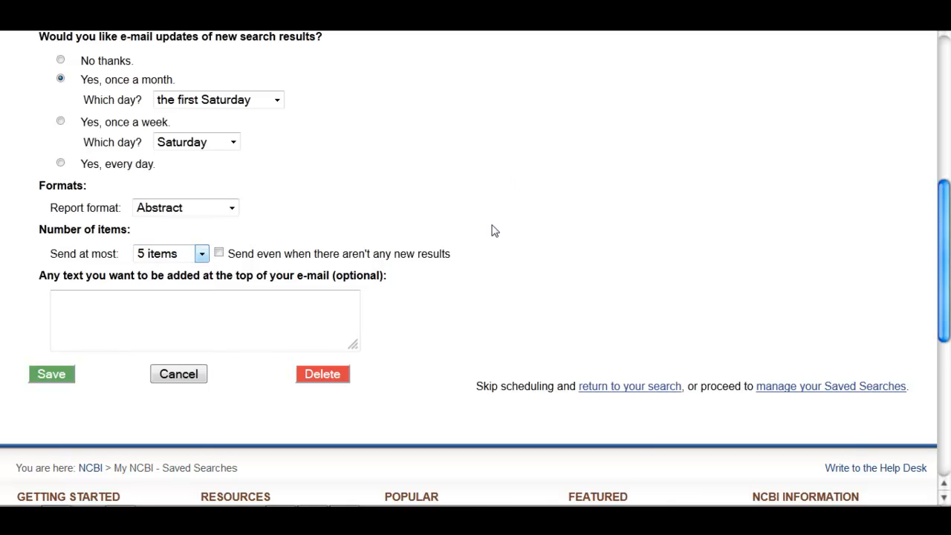
{"action": "left_click", "coordinate": [144, 302]}
{"action": "left_click", "coordinate": [140, 304]}
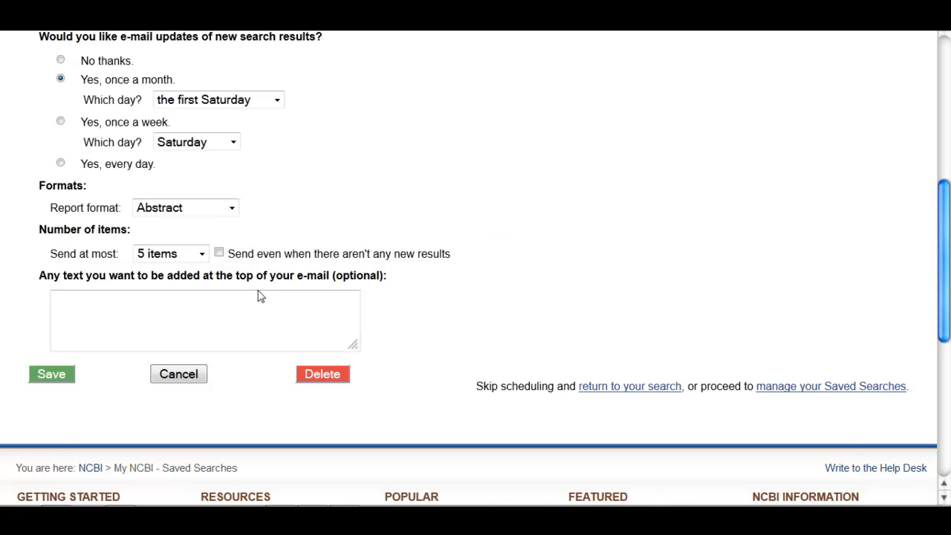
Step: Decline e-mail updates of new results with "No thanks" and save the saved search settings
{"action": "scroll", "coordinate": [456, 310], "scroll_direction": "up", "scroll_amount": 2}
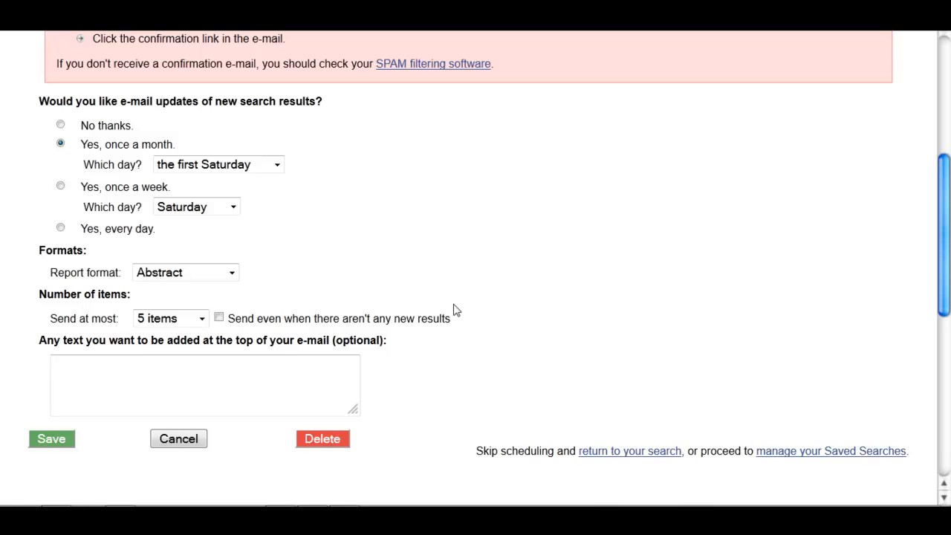
{"action": "scroll", "coordinate": [456, 310], "scroll_direction": "up", "scroll_amount": 1}
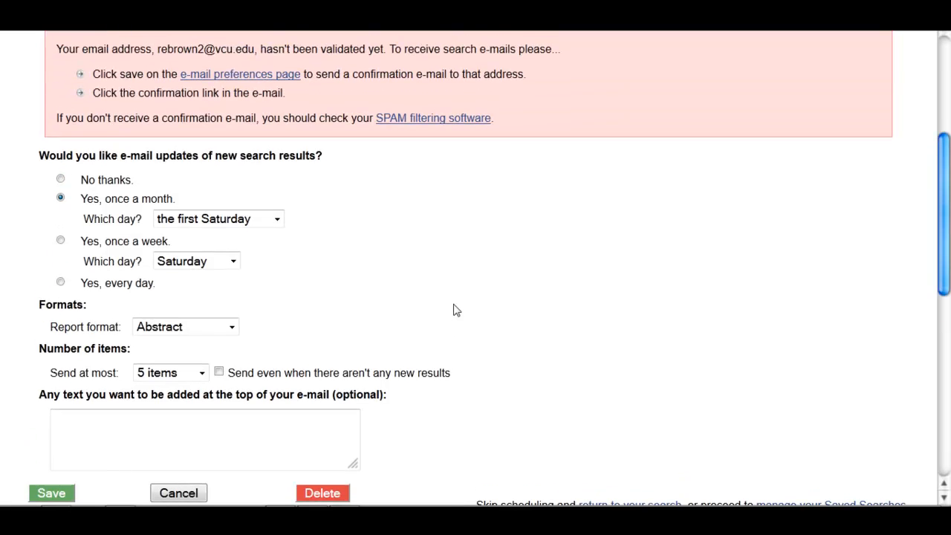
{"action": "scroll", "coordinate": [456, 310], "scroll_direction": "up", "scroll_amount": 1}
{"action": "scroll", "coordinate": [450, 321], "scroll_direction": "up", "scroll_amount": 1}
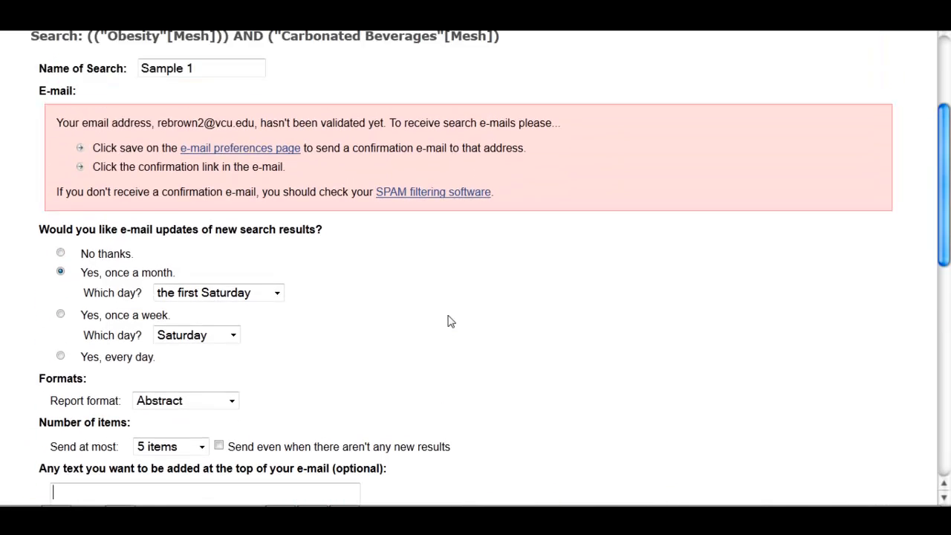
{"action": "scroll", "coordinate": [450, 320], "scroll_direction": "down", "scroll_amount": 1}
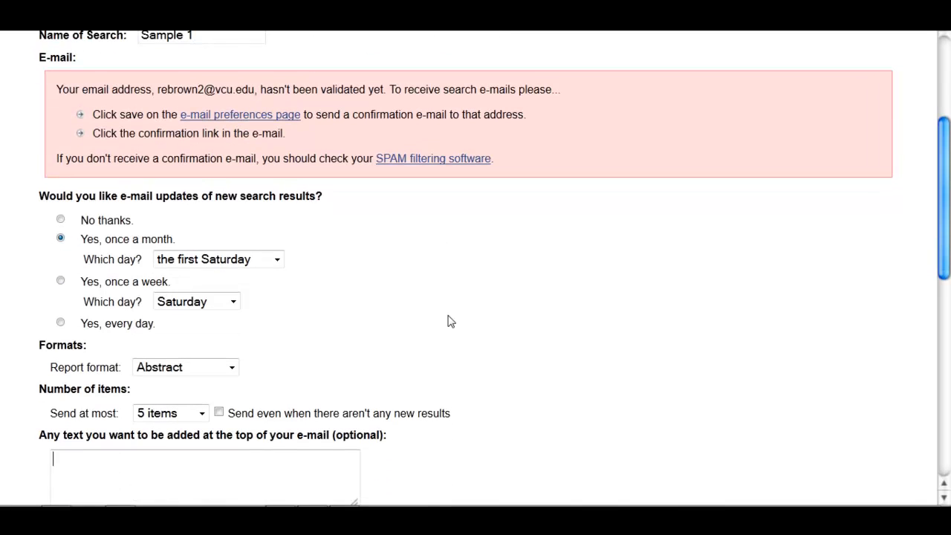
{"action": "left_click", "coordinate": [60, 221]}
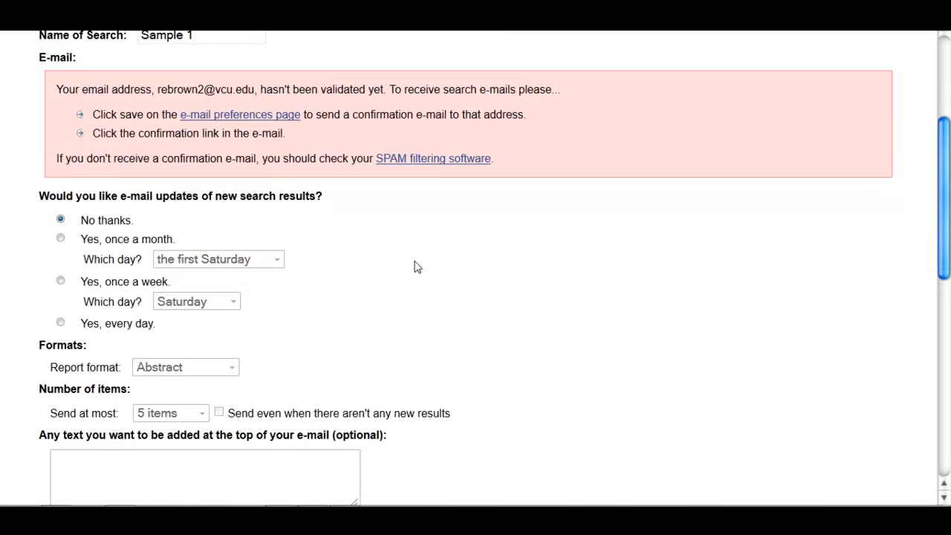
{"action": "scroll", "coordinate": [416, 267], "scroll_direction": "down", "scroll_amount": 1}
{"action": "scroll", "coordinate": [409, 266], "scroll_direction": "down", "scroll_amount": 1}
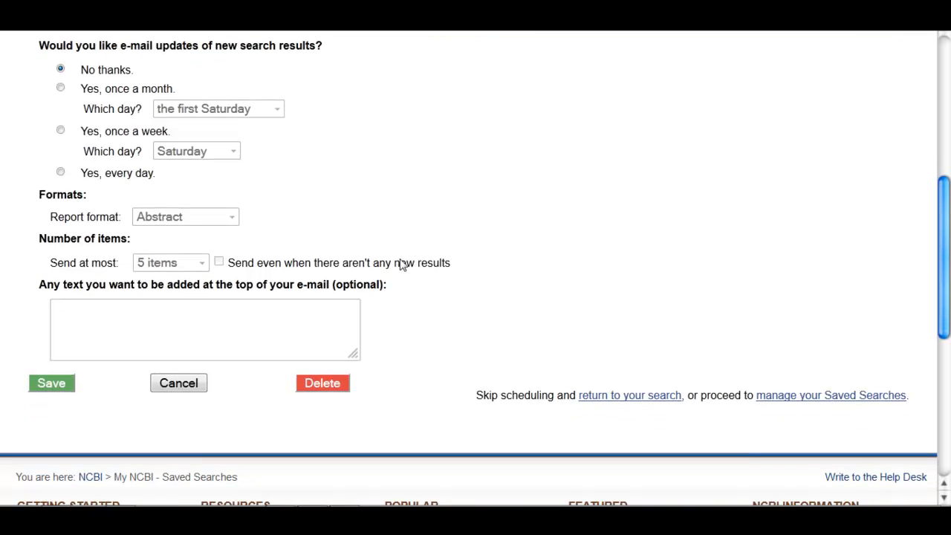
{"action": "left_click", "coordinate": [52, 384]}
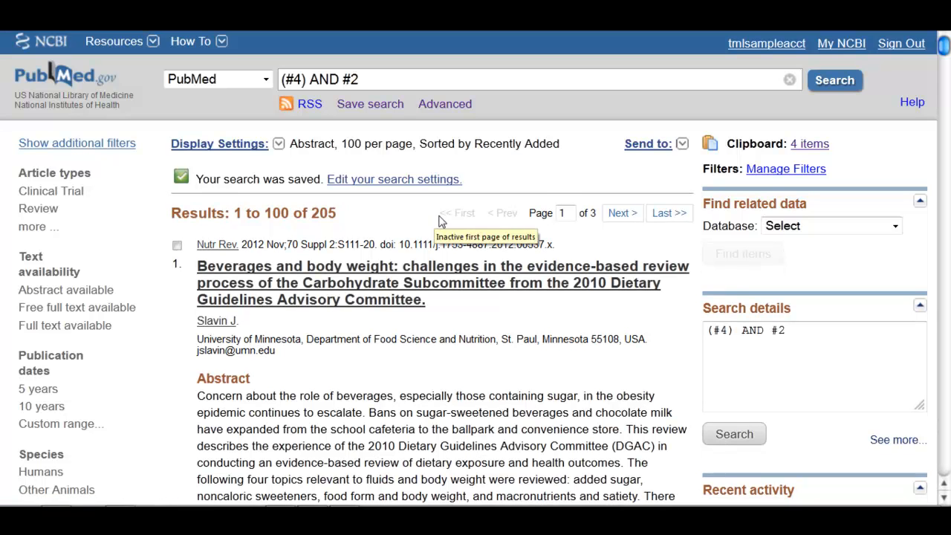
Step: Go to the My NCBI page and rerun the saved PubMed search Sample 1 to view its results
{"action": "left_click", "coordinate": [844, 46]}
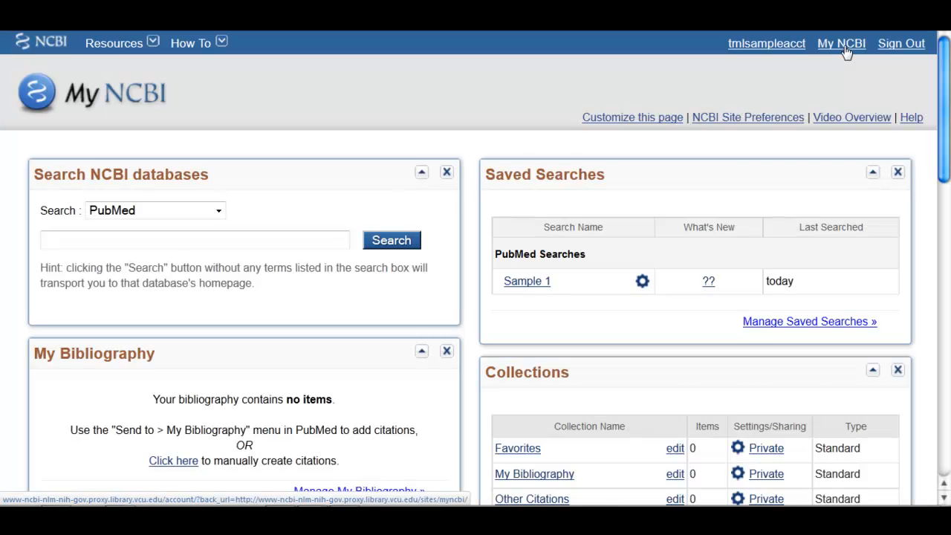
{"action": "scroll", "coordinate": [484, 179], "scroll_direction": "down", "scroll_amount": 1}
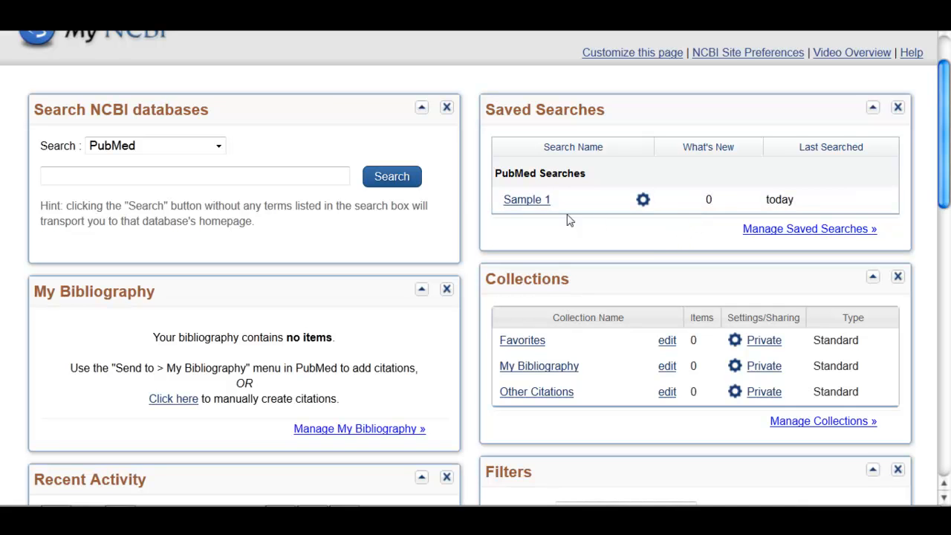
{"action": "mouse_move", "coordinate": [537, 206]}
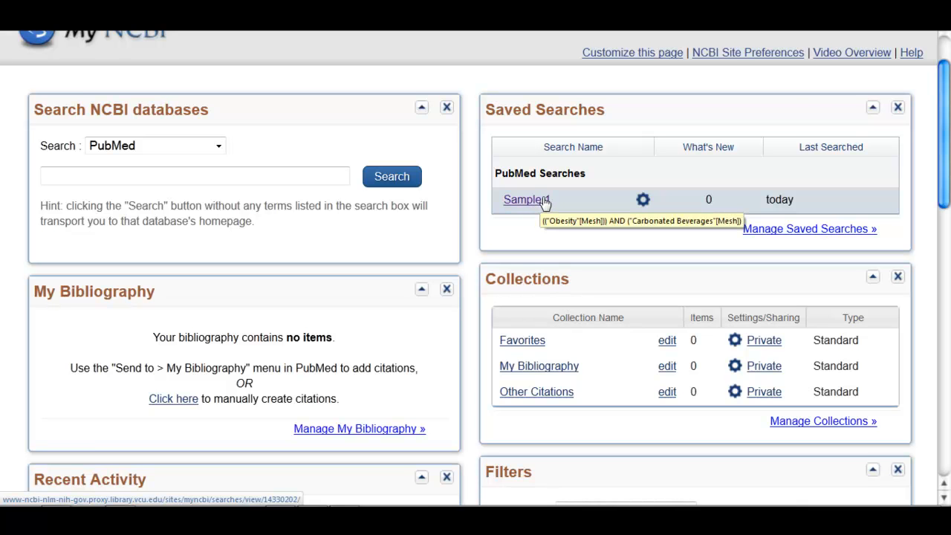
{"action": "left_click", "coordinate": [526, 200]}
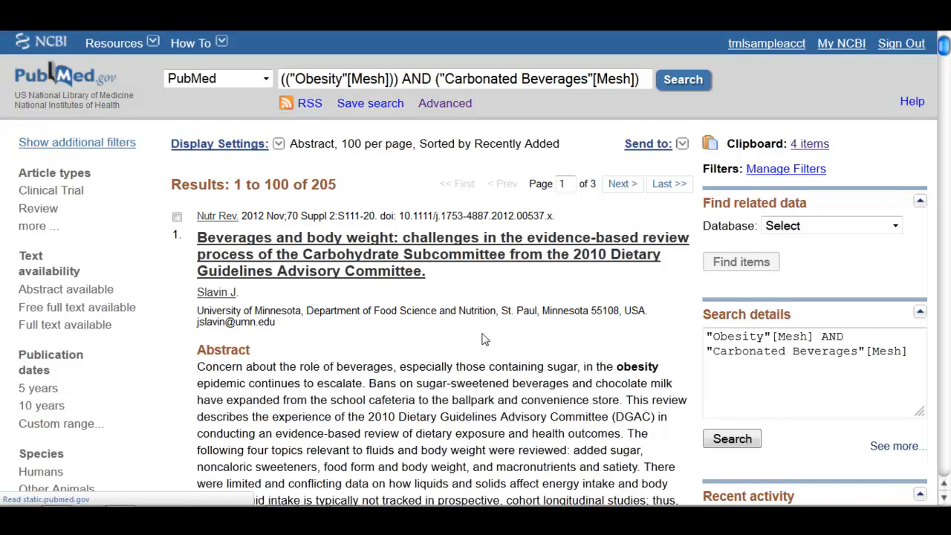
{"action": "scroll", "coordinate": [481, 338], "scroll_direction": "down", "scroll_amount": 3}
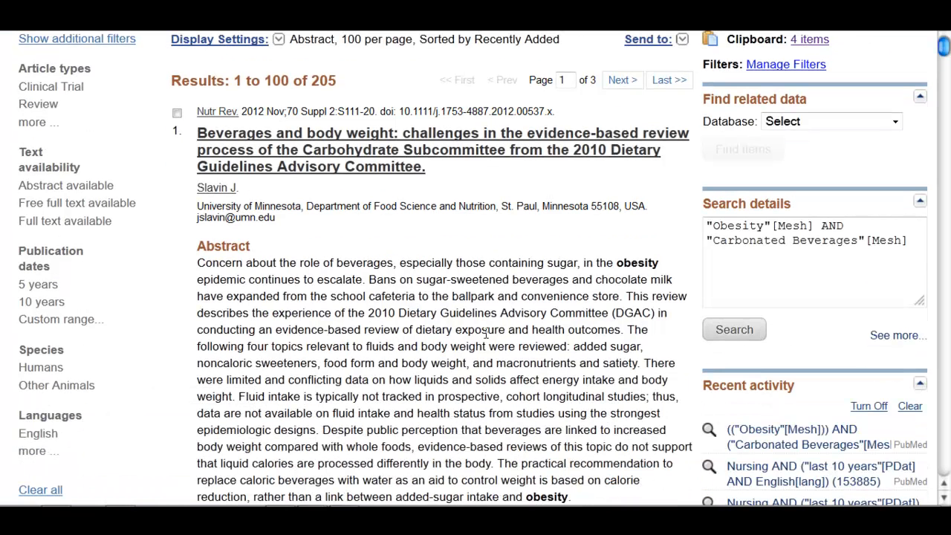